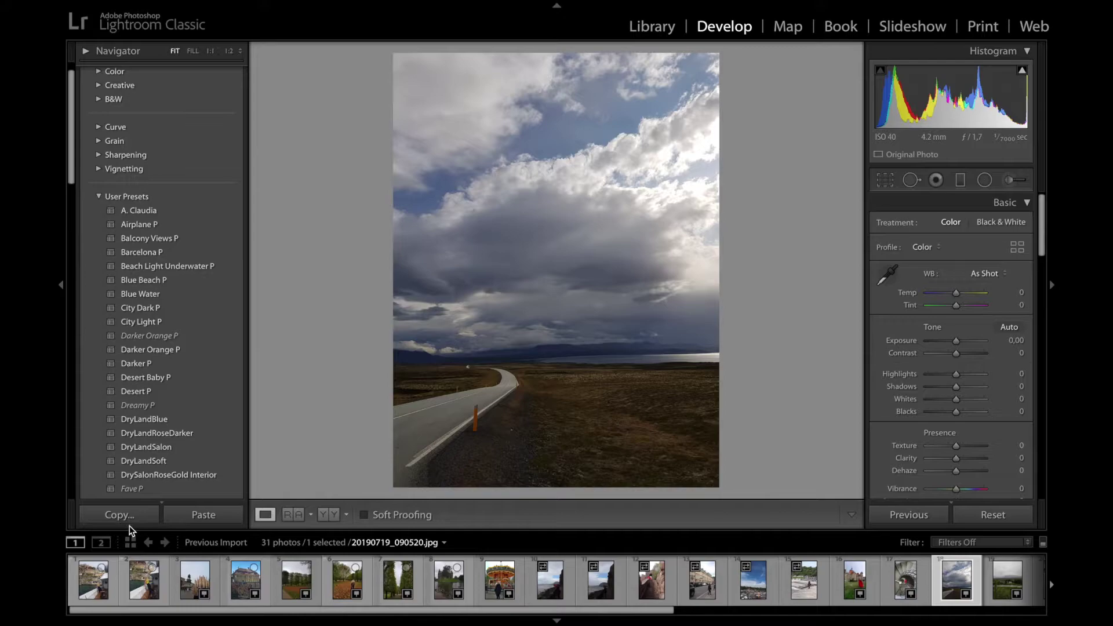
Step: Browse the imported photos and open the first one, DZYU9548.JPG, for editing
{"action": "scroll", "coordinate": [214, 596], "scroll_direction": "down", "scroll_amount": 5}
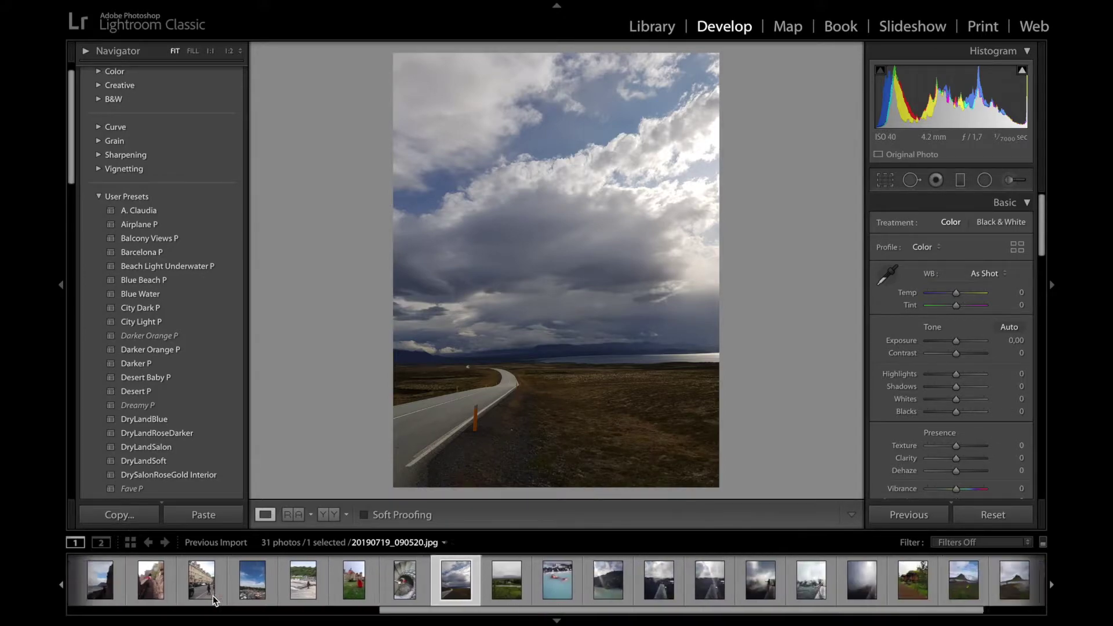
{"action": "scroll", "coordinate": [214, 596], "scroll_direction": "up", "scroll_amount": 5}
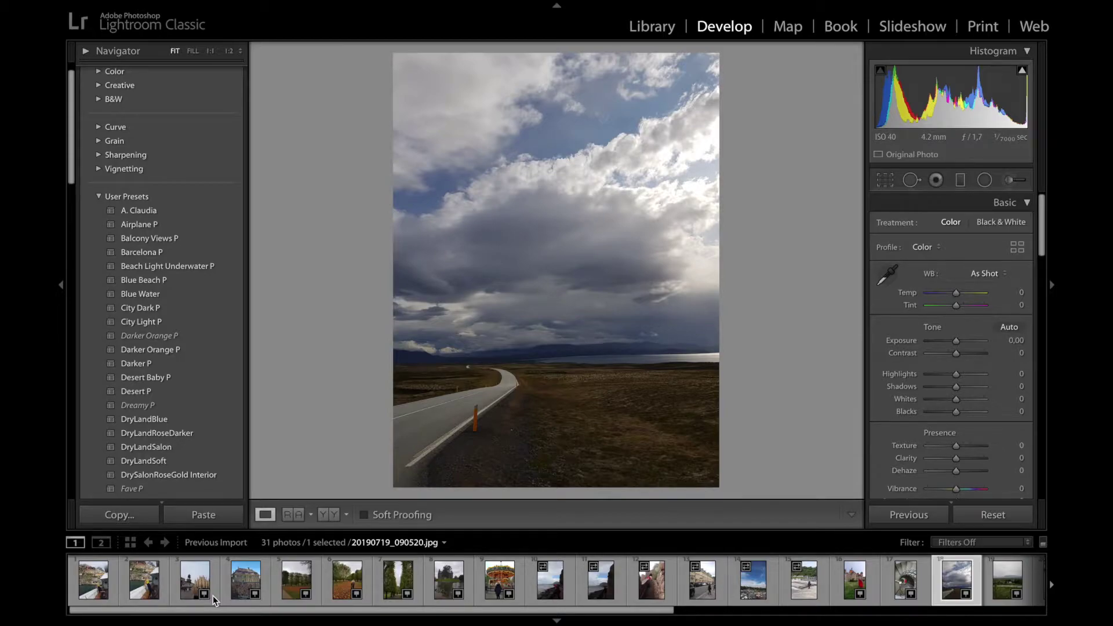
{"action": "scroll", "coordinate": [213, 596], "scroll_direction": "down", "scroll_amount": 2}
{"action": "scroll", "coordinate": [213, 596], "scroll_direction": "up", "scroll_amount": 2}
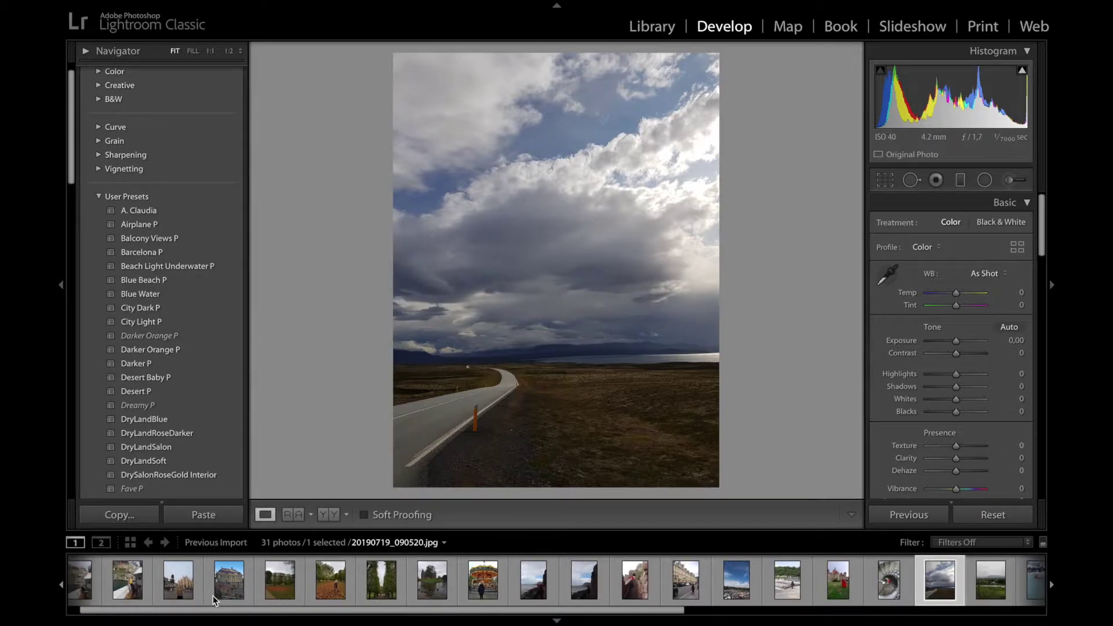
{"action": "left_click", "coordinate": [96, 581]}
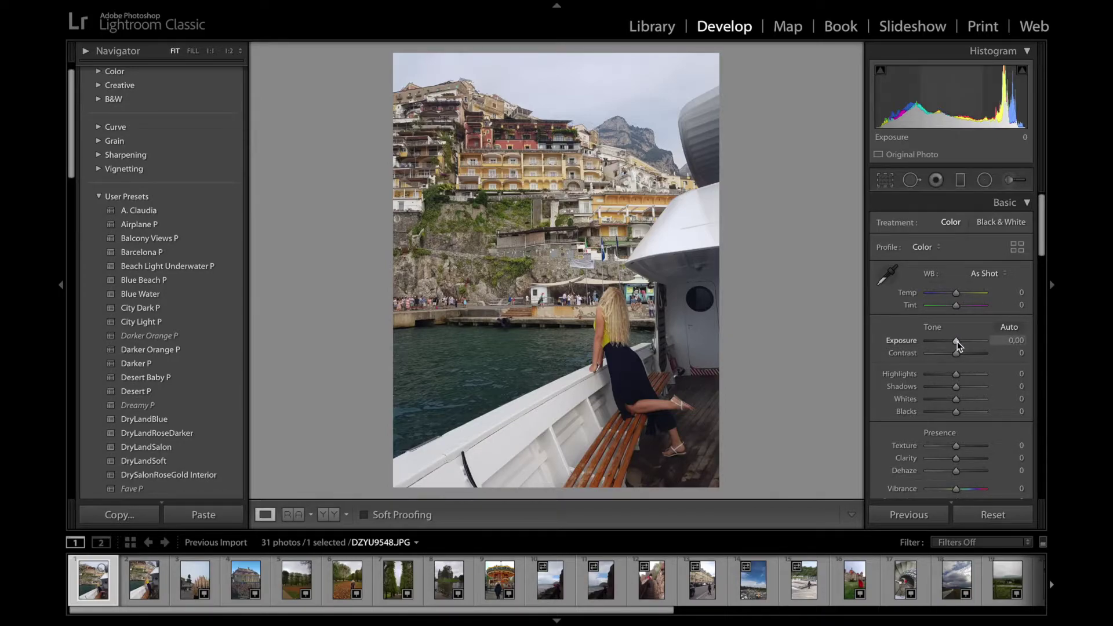
Step: Set Exposure to +0.50, Contrast to -1, Highlights to -100, Shadows to +2, Whites to -59 and Blacks to -6
{"action": "mouse_move", "coordinate": [956, 352]}
{"action": "left_mouse_down"}
{"action": "mouse_move", "coordinate": [969, 354]}
{"action": "mouse_move", "coordinate": [954, 352]}
{"action": "left_mouse_up"}
{"action": "left_click_drag", "start_coordinate": [957, 339], "coordinate": [959, 339]}
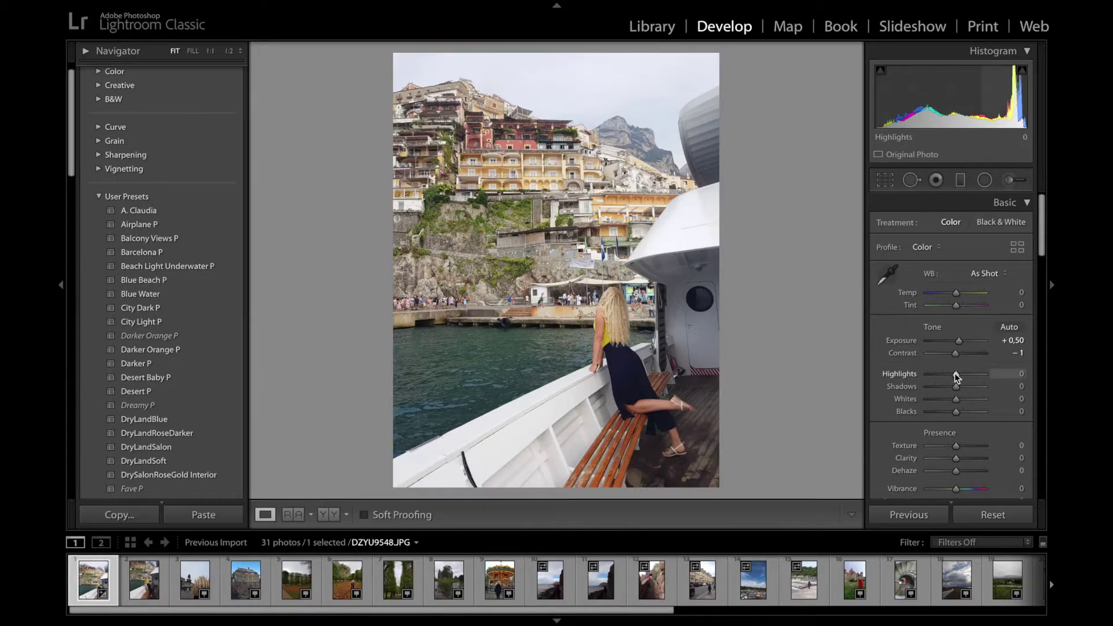
{"action": "mouse_move", "coordinate": [957, 377]}
{"action": "left_mouse_down"}
{"action": "mouse_move", "coordinate": [913, 372]}
{"action": "mouse_move", "coordinate": [960, 393]}
{"action": "left_mouse_up"}
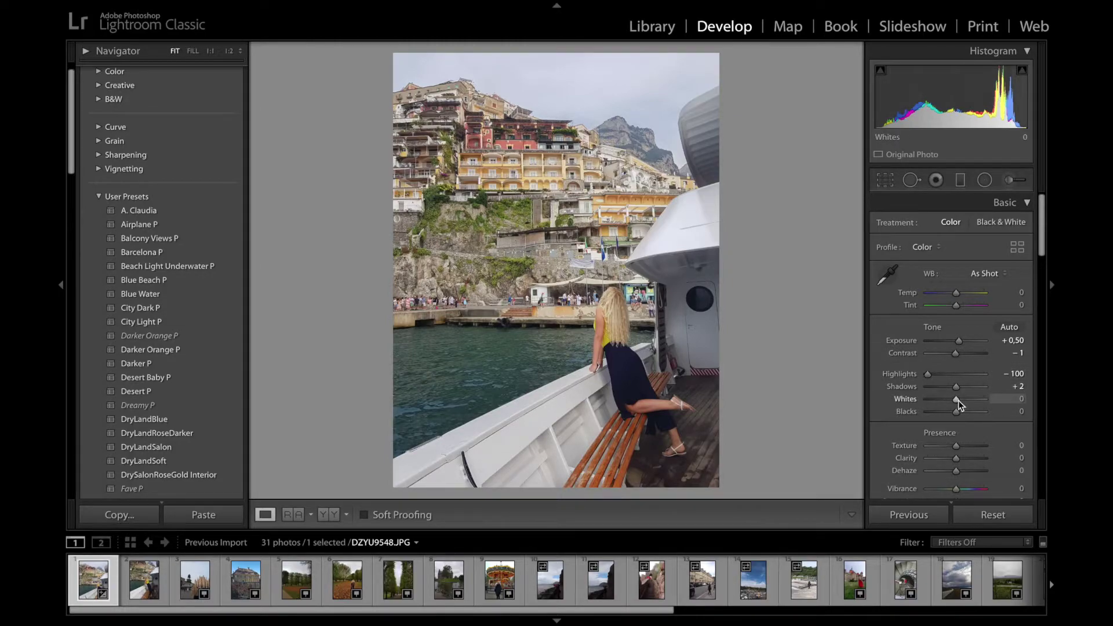
{"action": "mouse_move", "coordinate": [956, 400]}
{"action": "left_mouse_down"}
{"action": "mouse_move", "coordinate": [934, 401]}
{"action": "mouse_move", "coordinate": [954, 413]}
{"action": "left_mouse_up"}
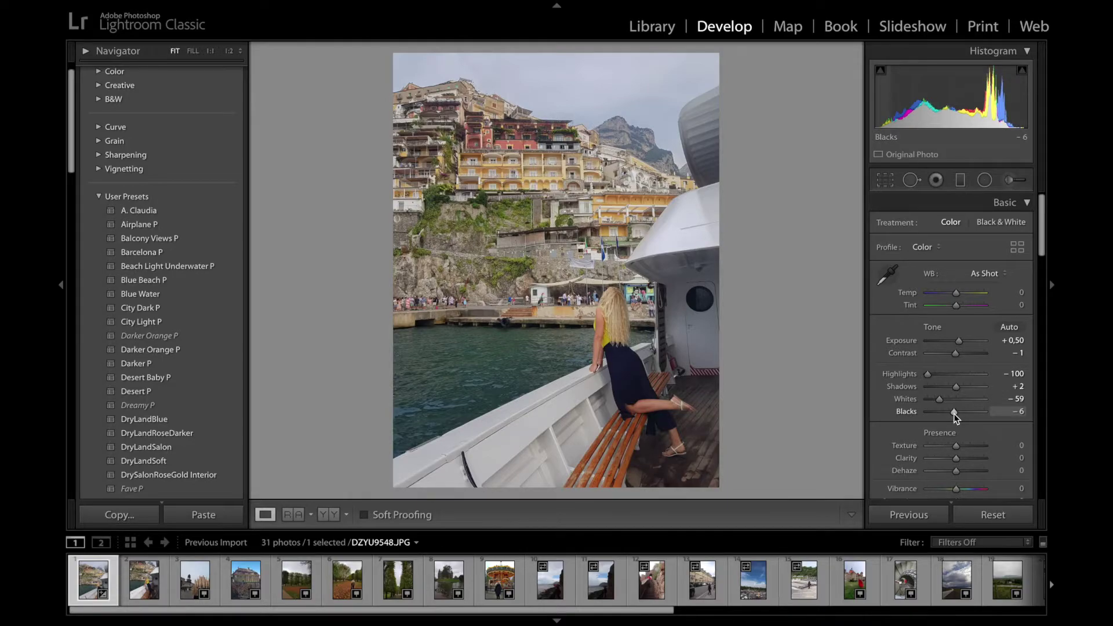
Step: Set the photo's Texture to -9, Clarity to +18 and Vibrance to +12
{"action": "scroll", "coordinate": [921, 449], "scroll_direction": "down", "scroll_amount": 3}
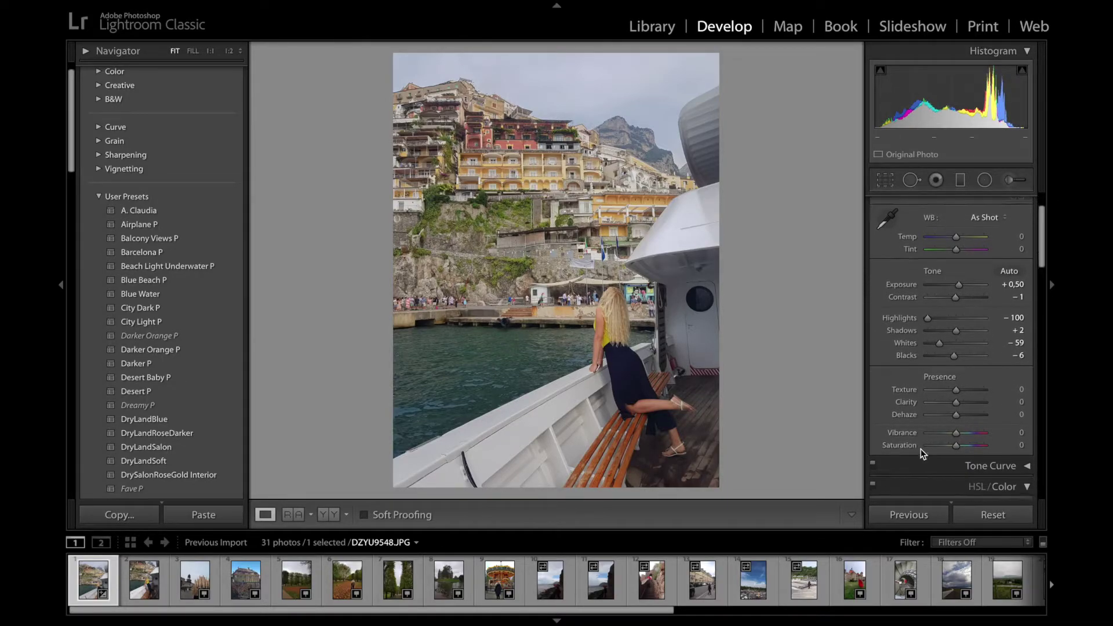
{"action": "left_click_drag", "start_coordinate": [957, 401], "coordinate": [951, 388]}
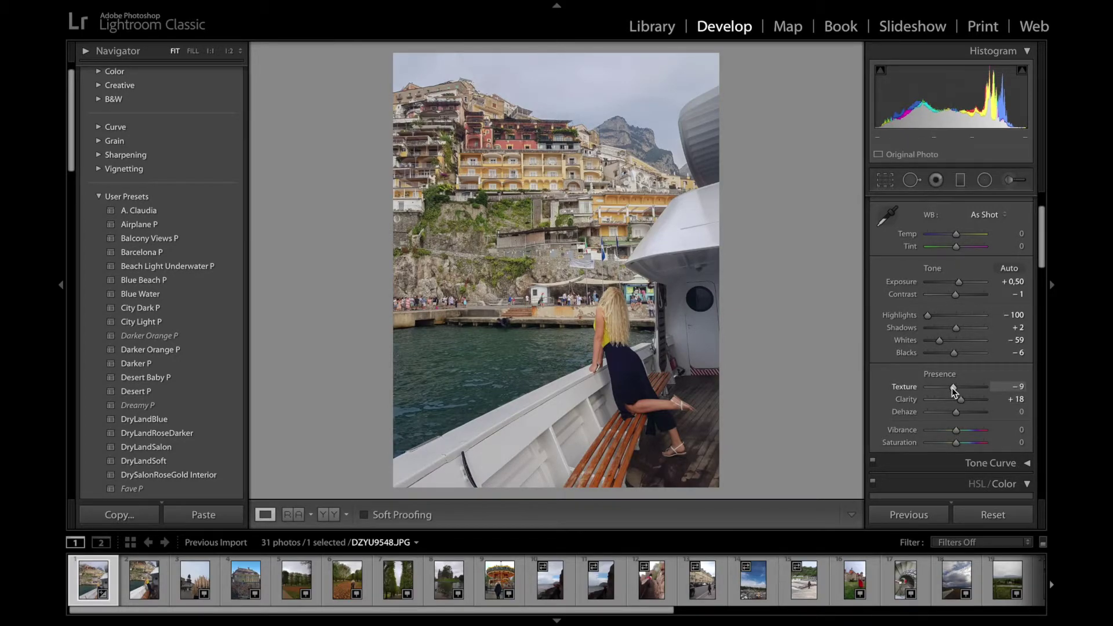
{"action": "scroll", "coordinate": [953, 392], "scroll_direction": "down", "scroll_amount": 4}
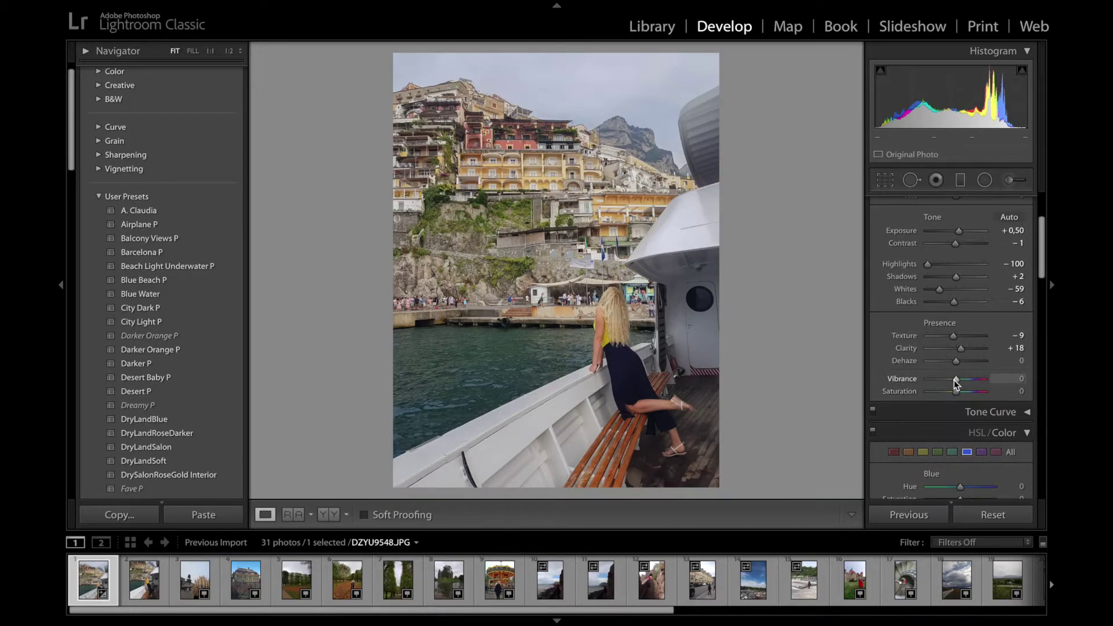
{"action": "left_click_drag", "start_coordinate": [957, 382], "coordinate": [961, 383]}
Step: Examine the tone curve and its region settings, and collapse them again
{"action": "scroll", "coordinate": [959, 382], "scroll_direction": "down", "scroll_amount": 1}
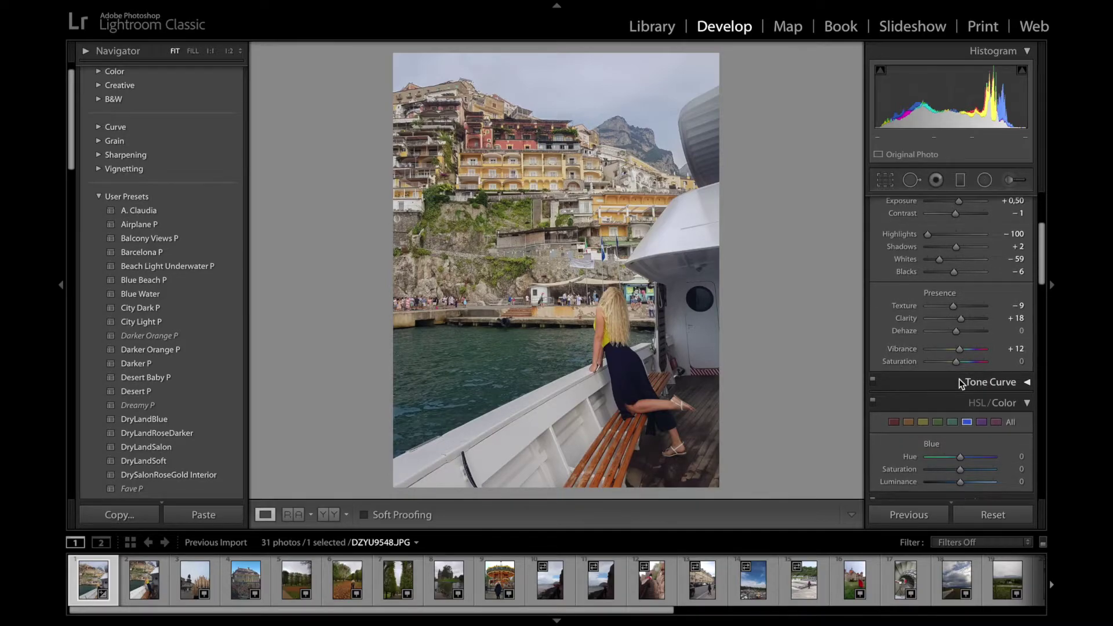
{"action": "left_click", "coordinate": [1011, 383]}
{"action": "scroll", "coordinate": [1008, 380], "scroll_direction": "down", "scroll_amount": 6}
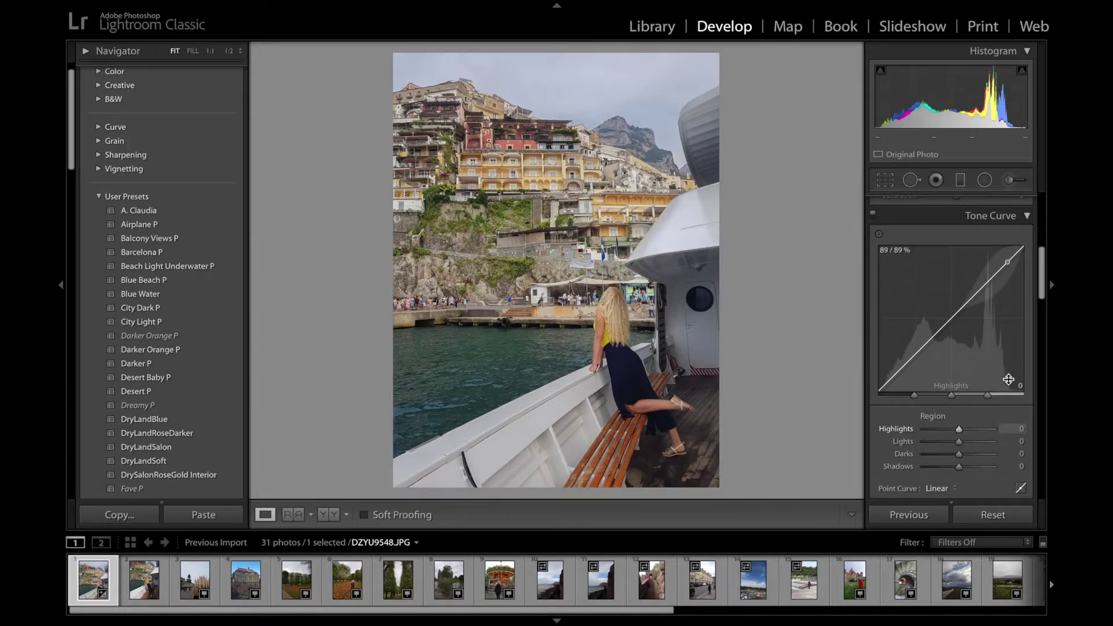
{"action": "scroll", "coordinate": [935, 359], "scroll_direction": "down", "scroll_amount": 1}
{"action": "scroll", "coordinate": [935, 359], "scroll_direction": "up", "scroll_amount": 1}
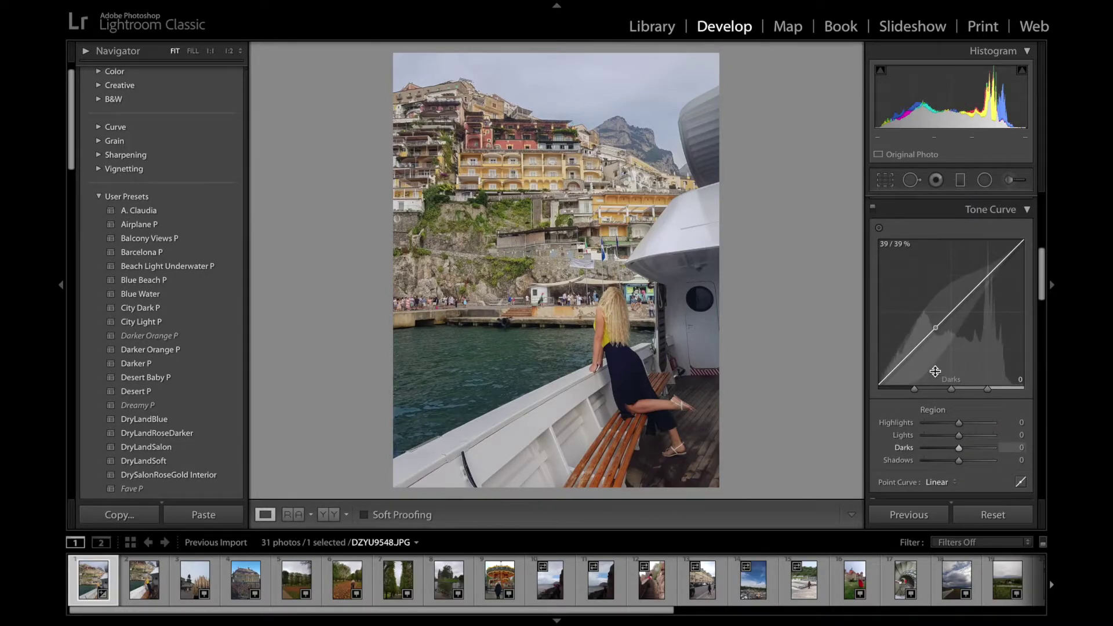
{"action": "left_click", "coordinate": [1028, 210]}
{"action": "scroll", "coordinate": [985, 255], "scroll_direction": "up", "scroll_amount": 2}
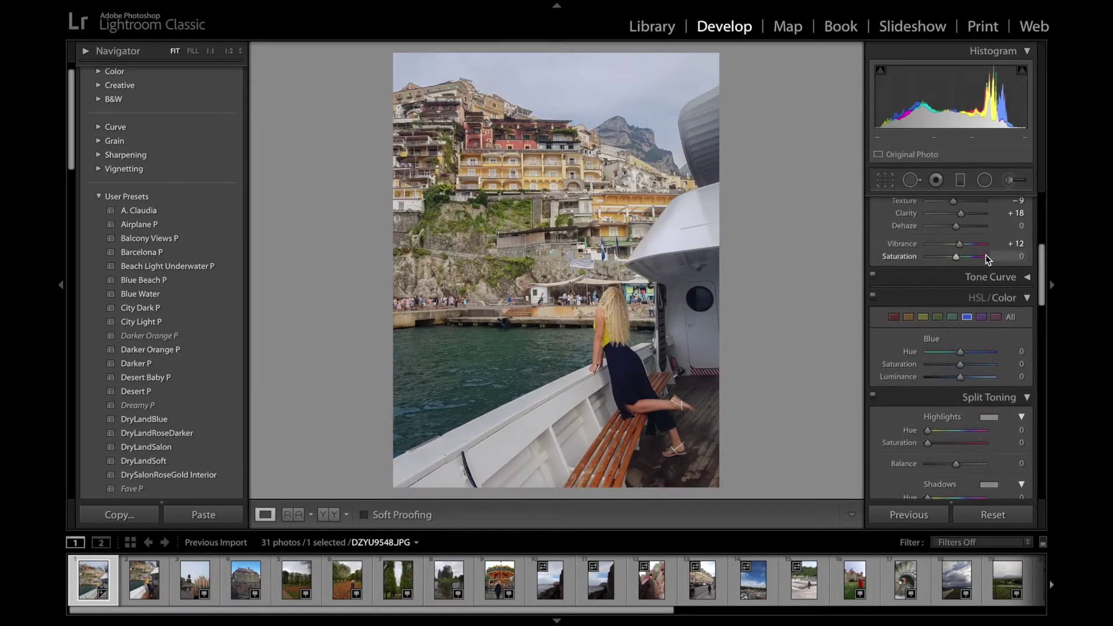
Step: Adjust the individual color ranges from red through green, shifting the yellow building facades toward orange-pink
{"action": "scroll", "coordinate": [956, 308], "scroll_direction": "up", "scroll_amount": 1}
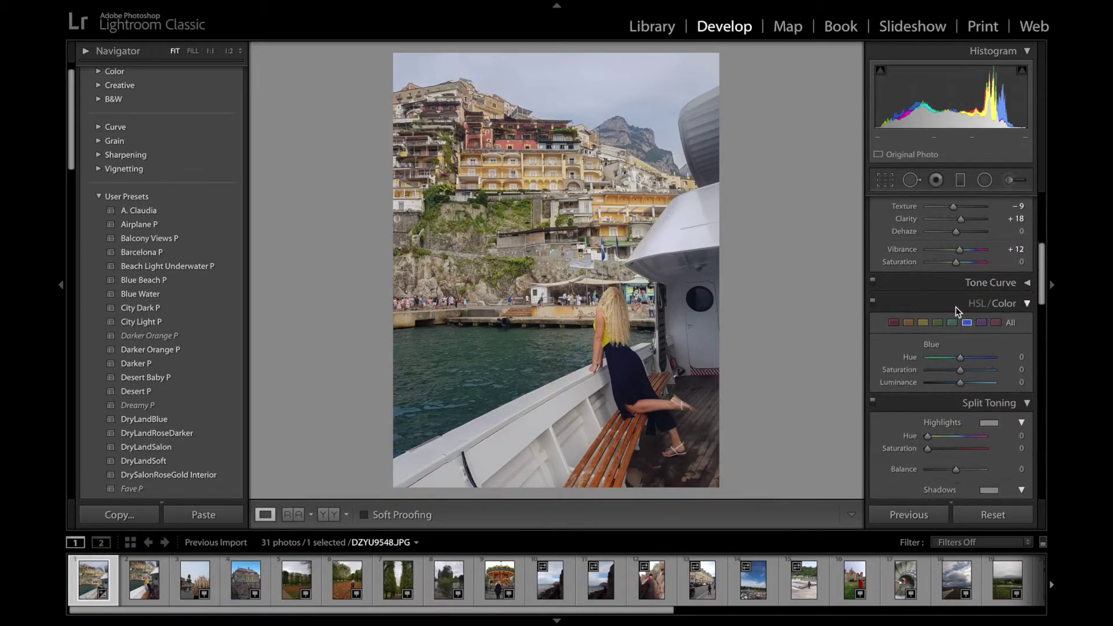
{"action": "scroll", "coordinate": [956, 307], "scroll_direction": "down", "scroll_amount": 1}
{"action": "left_click", "coordinate": [895, 301]}
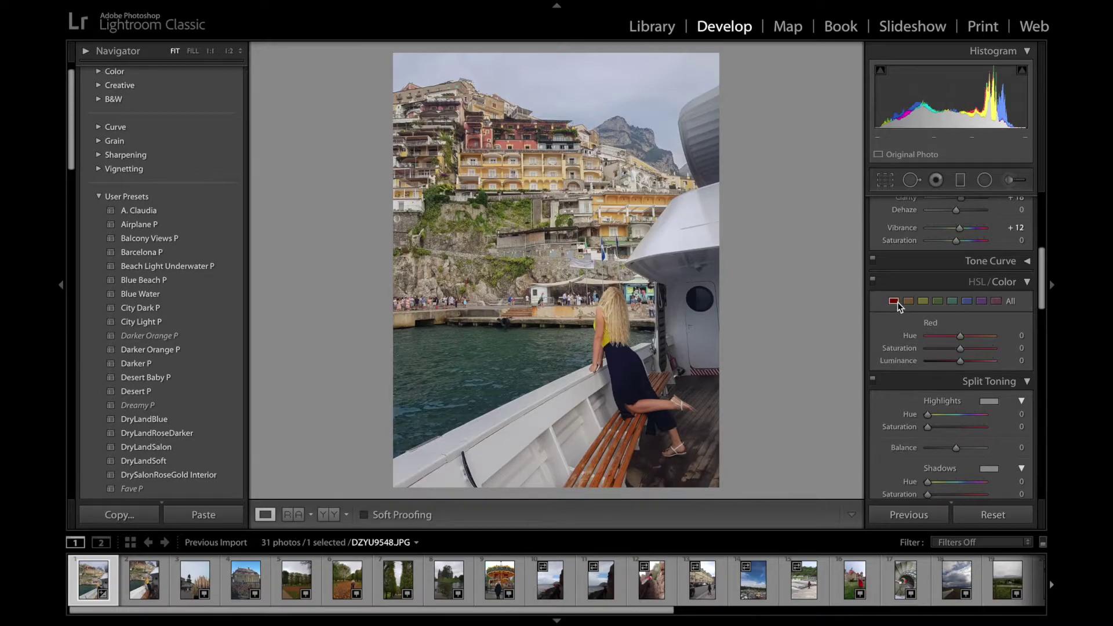
{"action": "mouse_move", "coordinate": [960, 336]}
{"action": "left_mouse_down"}
{"action": "mouse_move", "coordinate": [987, 336]}
{"action": "mouse_move", "coordinate": [917, 336]}
{"action": "mouse_move", "coordinate": [971, 349]}
{"action": "left_mouse_up"}
{"action": "left_click", "coordinate": [908, 302]}
{"action": "left_click_drag", "start_coordinate": [957, 337], "coordinate": [980, 337]}
{"action": "left_click", "coordinate": [922, 301]}
{"action": "left_click", "coordinate": [936, 307]}
Step: Set Aqua to Hue +51, Saturation +42, Luminance +29, and Blue to Hue +16, Saturation +19, Luminance +43
{"action": "left_click", "coordinate": [952, 301]}
{"action": "mouse_move", "coordinate": [960, 348]}
{"action": "left_mouse_down"}
{"action": "mouse_move", "coordinate": [975, 349]}
{"action": "mouse_move", "coordinate": [951, 361]}
{"action": "mouse_move", "coordinate": [971, 362]}
{"action": "left_mouse_up"}
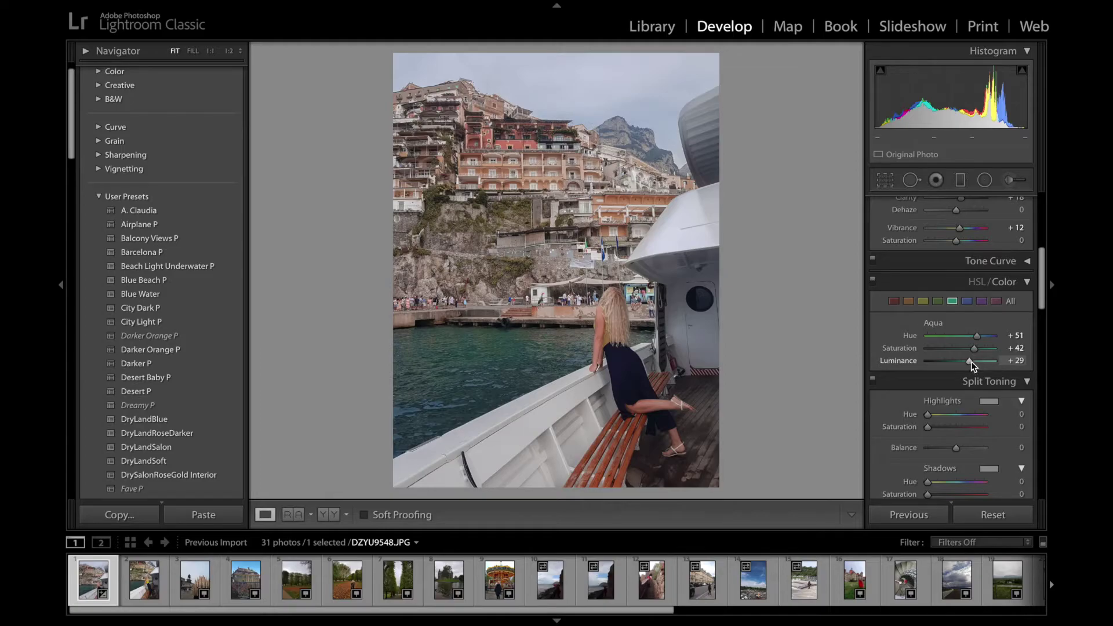
{"action": "left_click", "coordinate": [966, 301]}
{"action": "left_click_drag", "start_coordinate": [962, 337], "coordinate": [976, 364]}
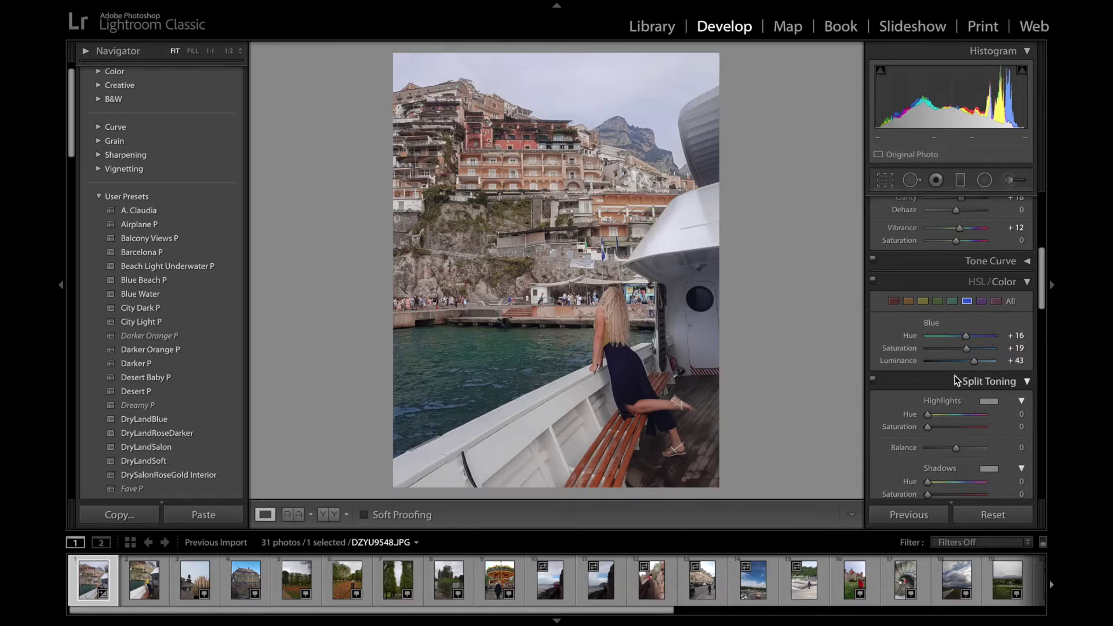
Step: Calibrate shadows tint to -1, red primary to Hue -12, Saturation -5, green primary to Hue +58, Saturation +20, and blue primary Hue to +10
{"action": "scroll", "coordinate": [961, 381], "scroll_direction": "down", "scroll_amount": 8}
{"action": "scroll", "coordinate": [956, 380], "scroll_direction": "down", "scroll_amount": 8}
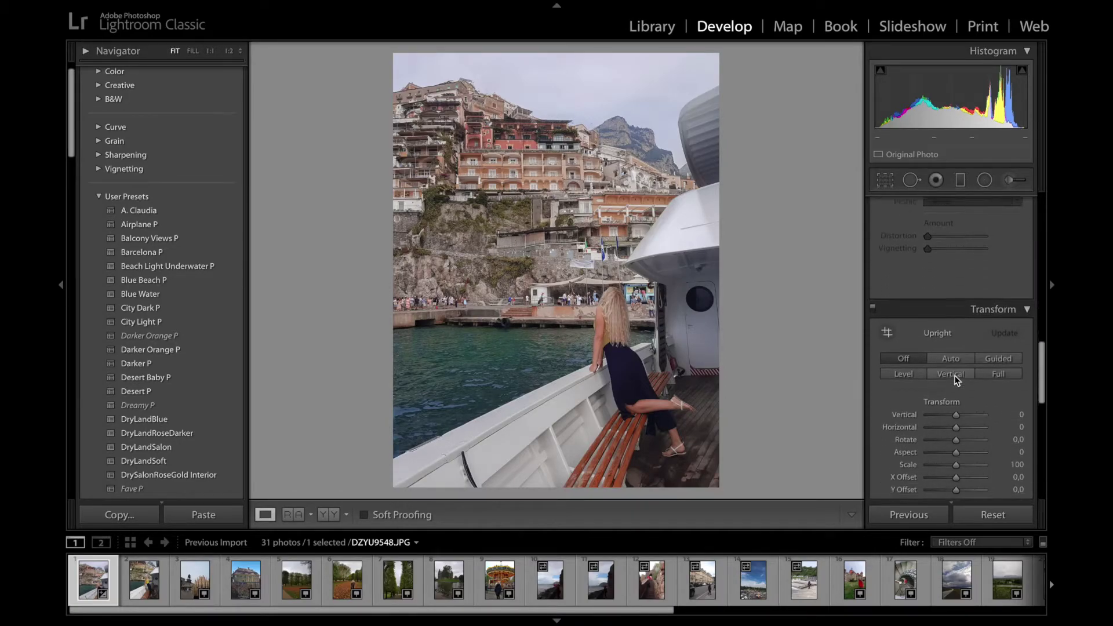
{"action": "scroll", "coordinate": [957, 380], "scroll_direction": "down", "scroll_amount": 6}
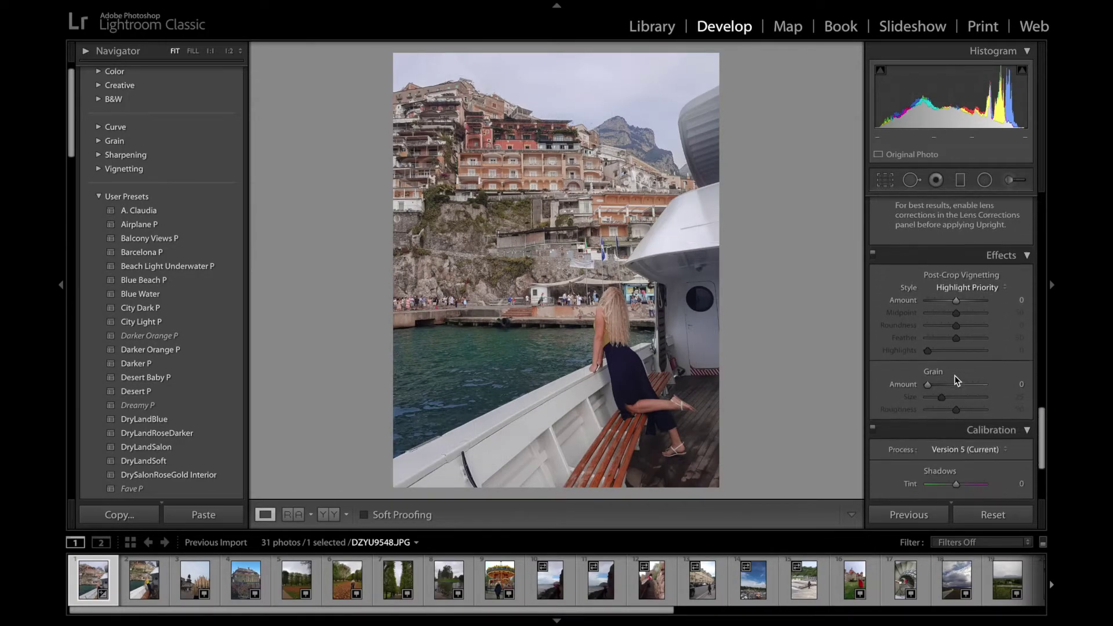
{"action": "scroll", "coordinate": [956, 380], "scroll_direction": "down", "scroll_amount": 2}
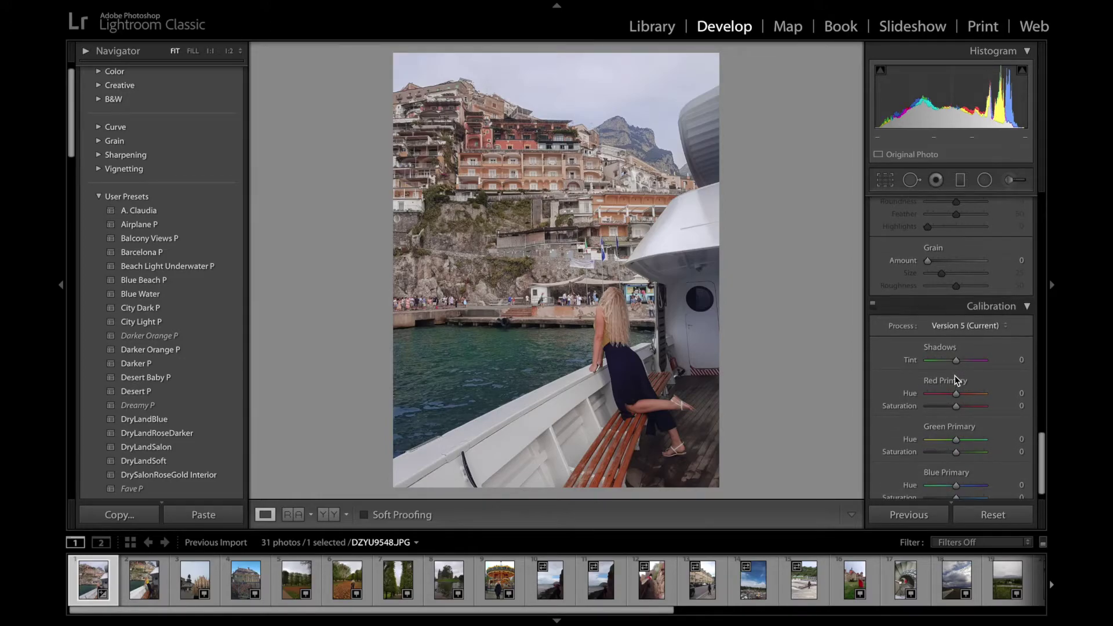
{"action": "scroll", "coordinate": [956, 380], "scroll_direction": "down", "scroll_amount": 1}
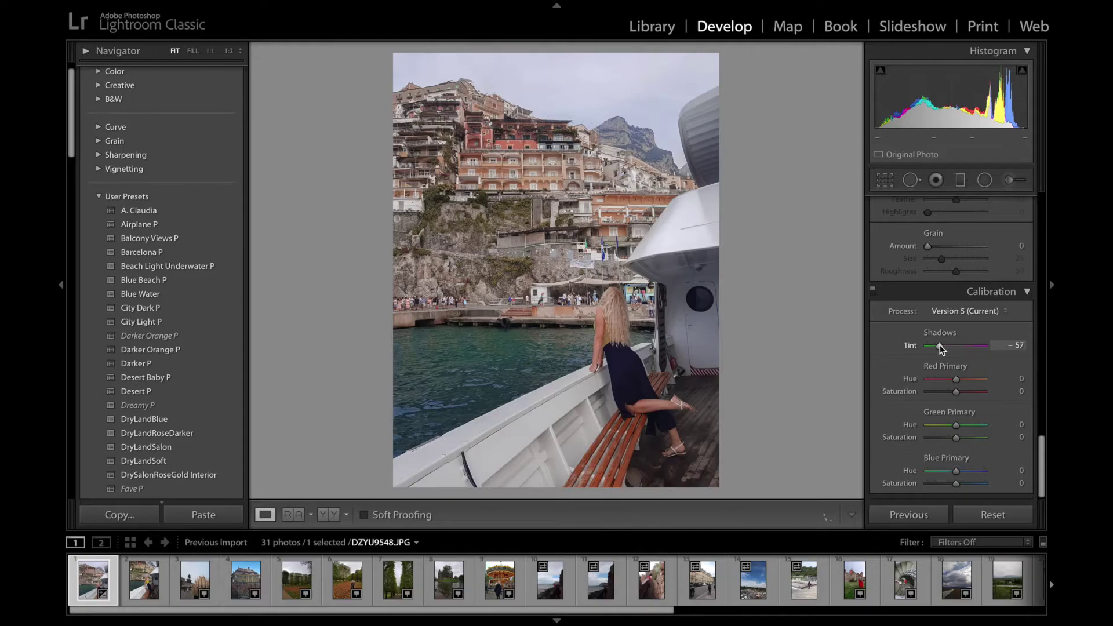
{"action": "left_click_drag", "start_coordinate": [940, 347], "coordinate": [986, 355]}
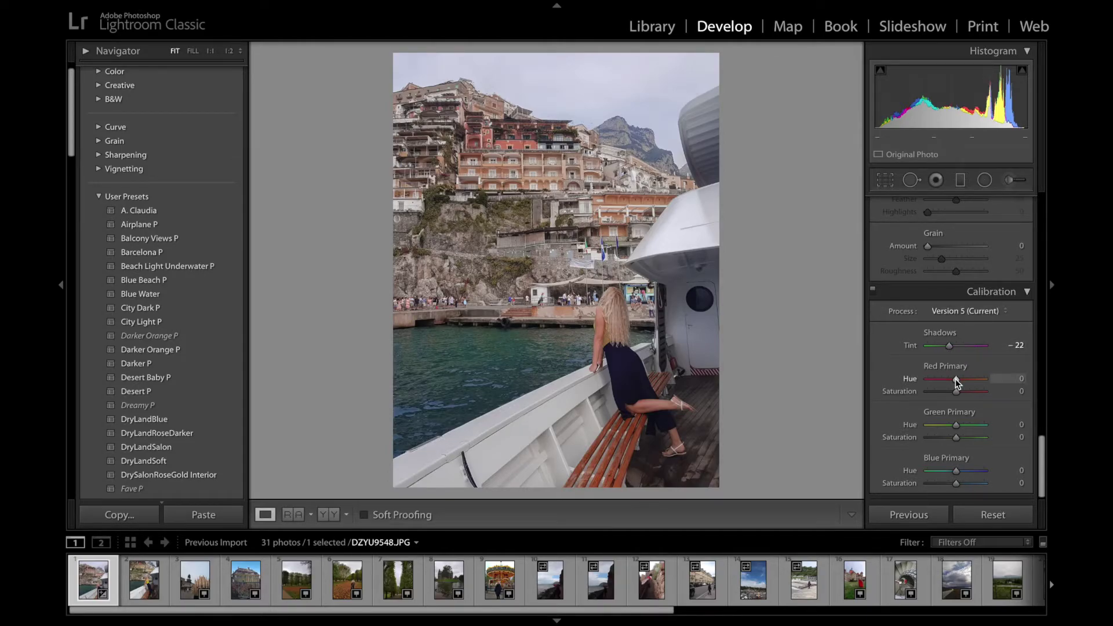
{"action": "left_click_drag", "start_coordinate": [955, 382], "coordinate": [958, 473]}
Step: Set the photo's Contrast to +6 and warm the white balance to Temp +9
{"action": "scroll", "coordinate": [958, 472], "scroll_direction": "up", "scroll_amount": 3}
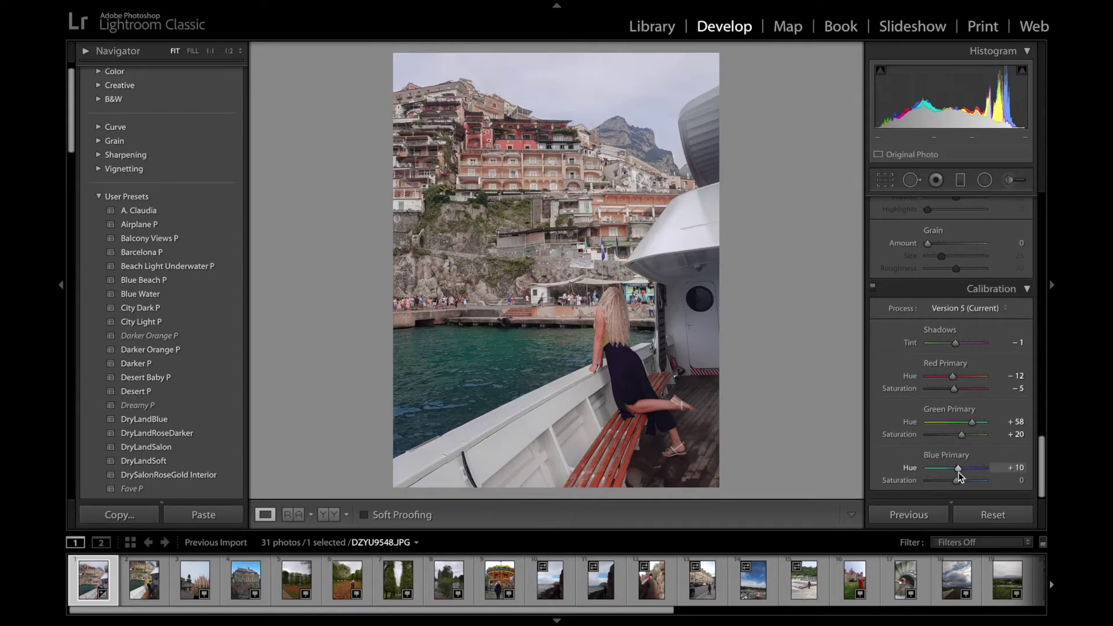
{"action": "scroll", "coordinate": [958, 472], "scroll_direction": "up", "scroll_amount": 10}
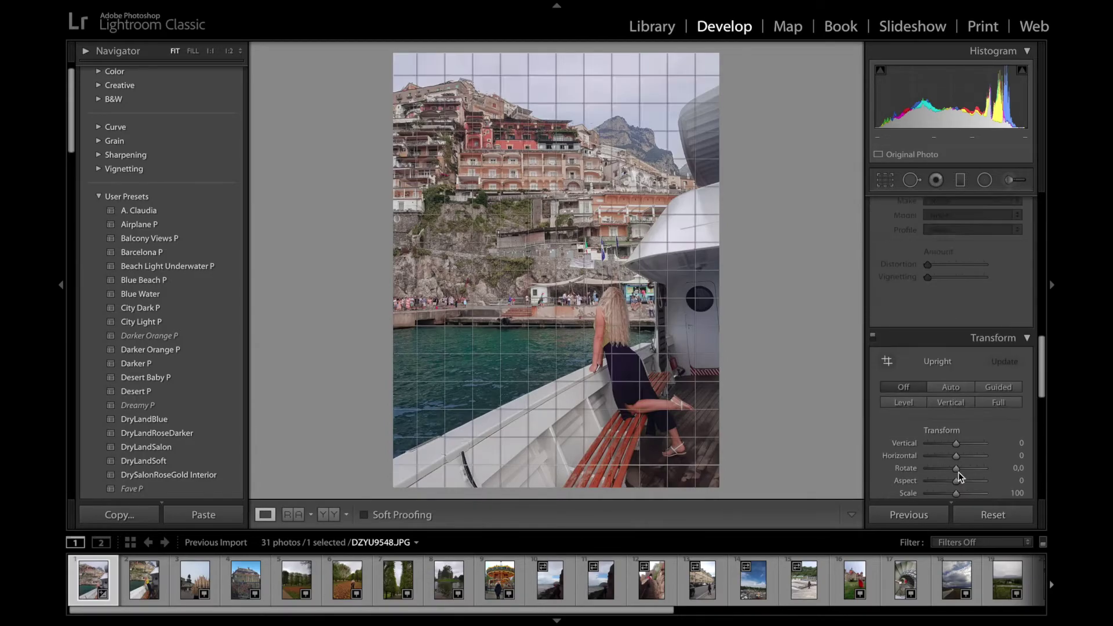
{"action": "scroll", "coordinate": [958, 471], "scroll_direction": "up", "scroll_amount": 6}
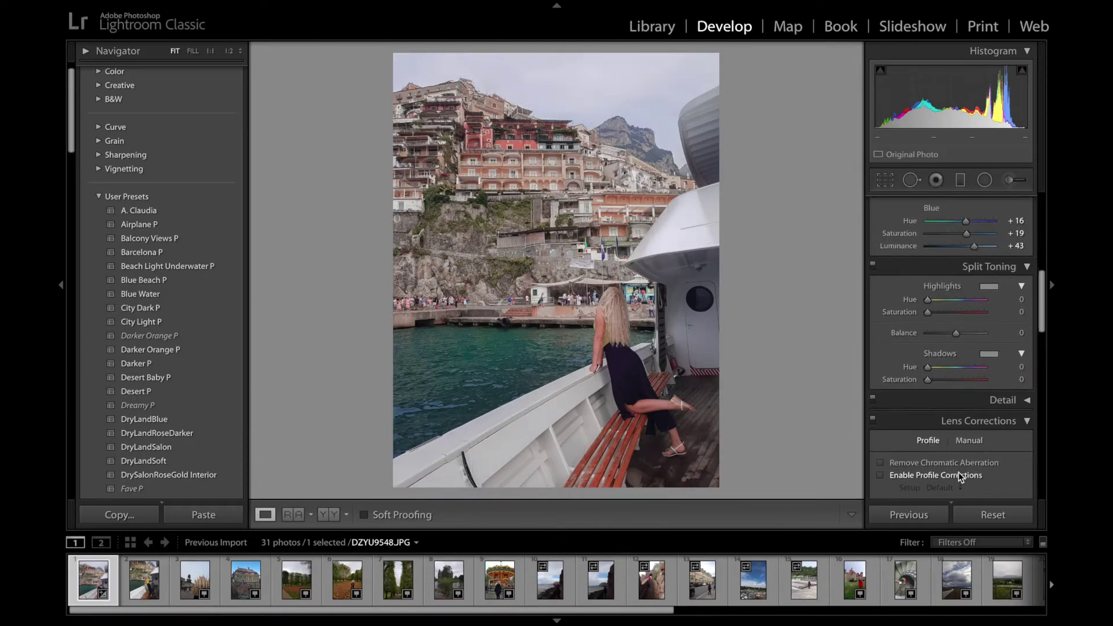
{"action": "scroll", "coordinate": [958, 473], "scroll_direction": "up", "scroll_amount": 1}
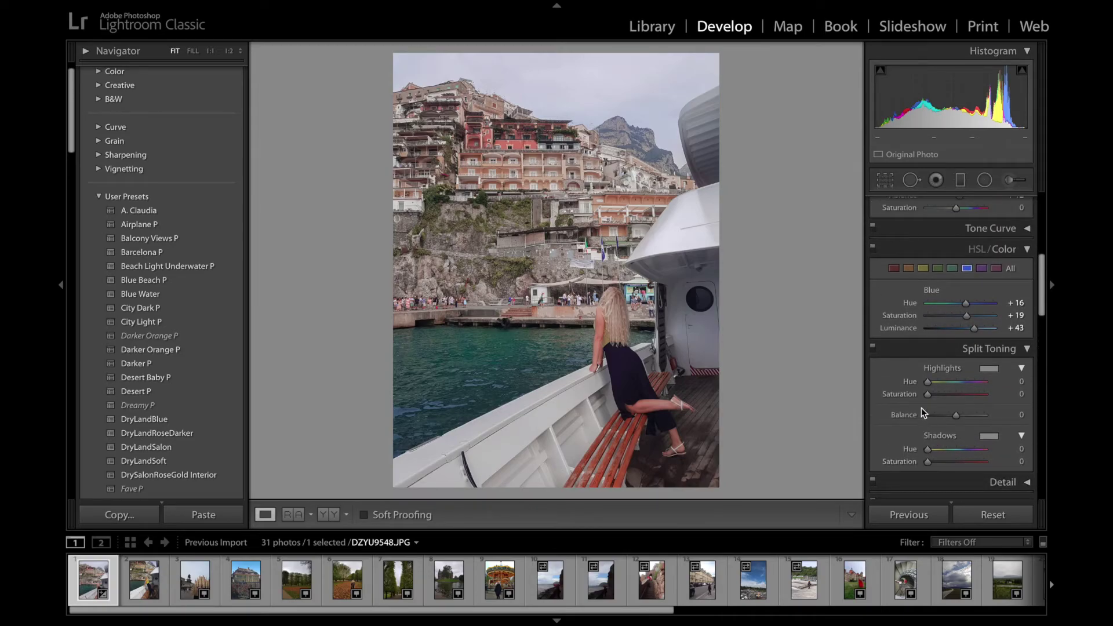
{"action": "scroll", "coordinate": [930, 394], "scroll_direction": "up", "scroll_amount": 8}
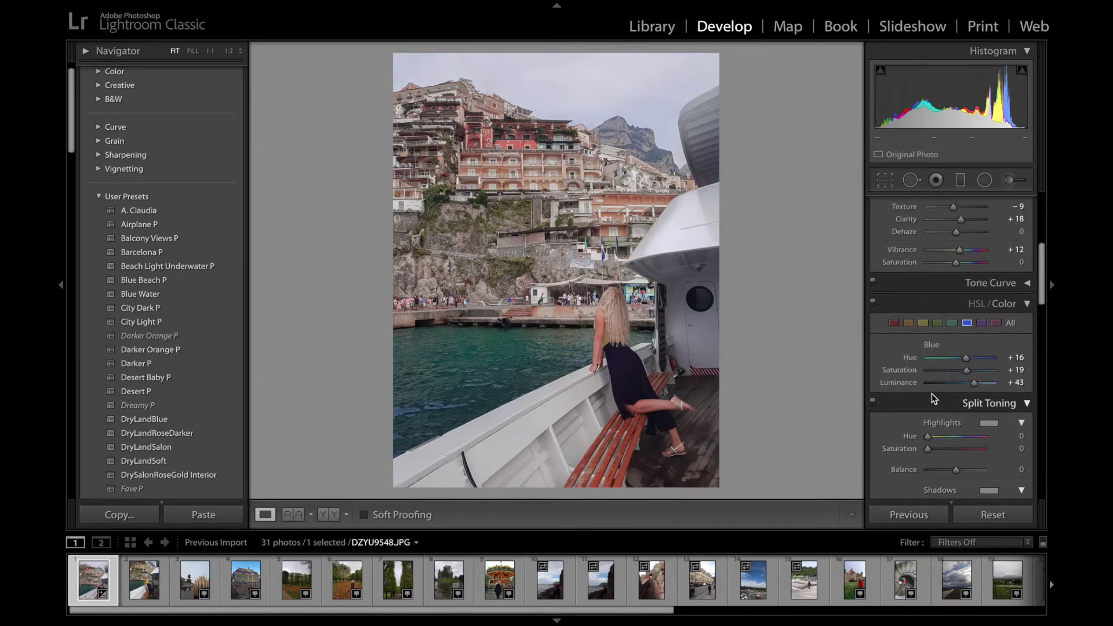
{"action": "scroll", "coordinate": [931, 394], "scroll_direction": "up", "scroll_amount": 3}
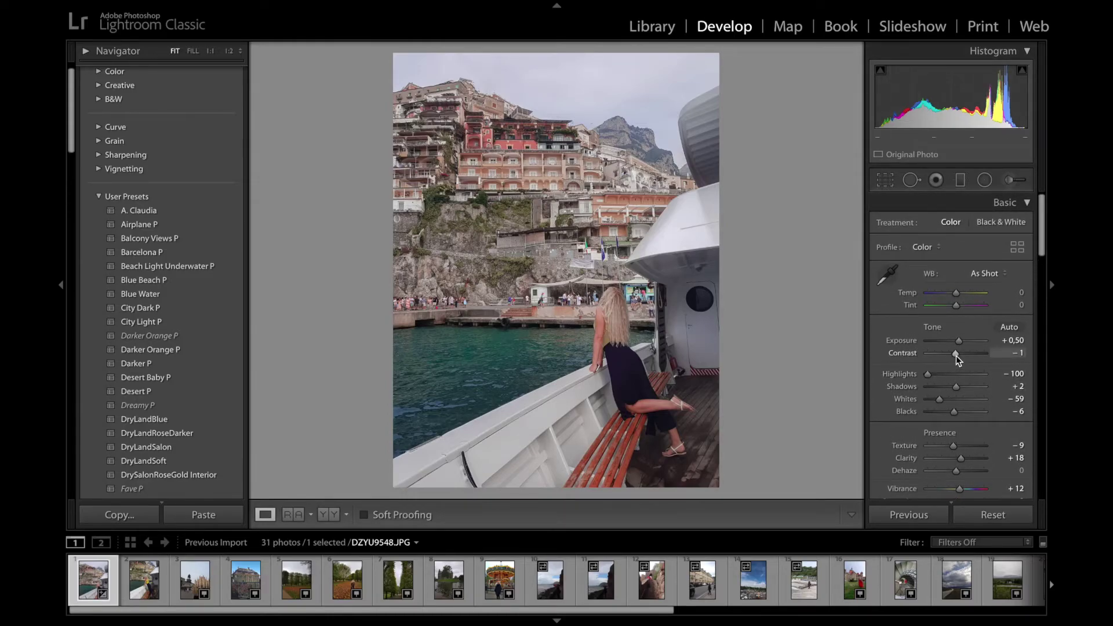
{"action": "left_click_drag", "start_coordinate": [957, 353], "coordinate": [958, 352]}
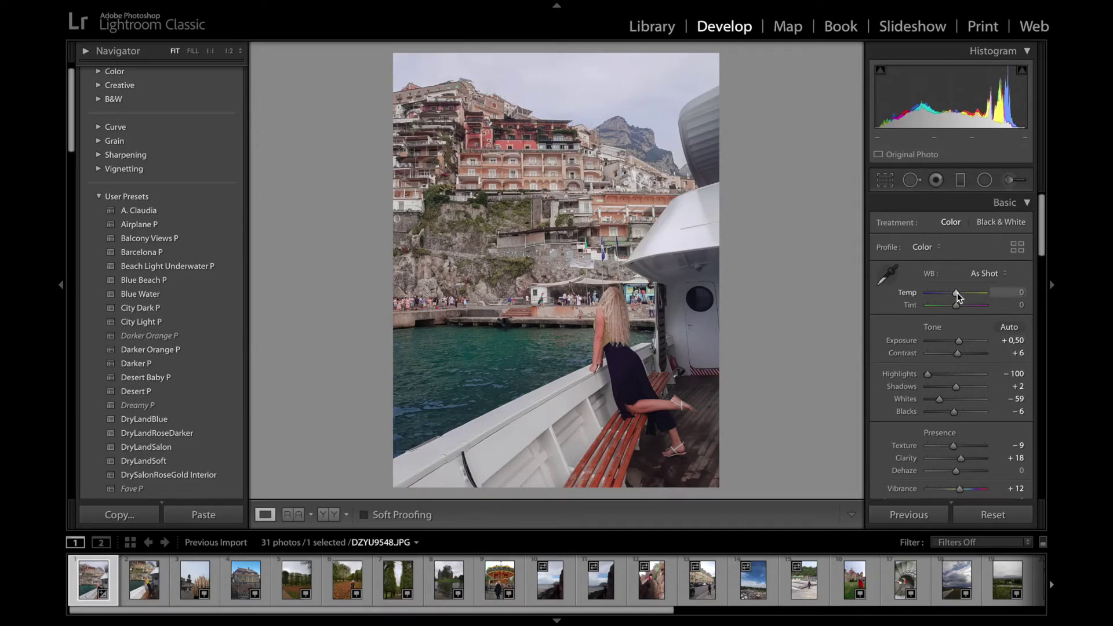
{"action": "left_click_drag", "start_coordinate": [958, 293], "coordinate": [958, 293]}
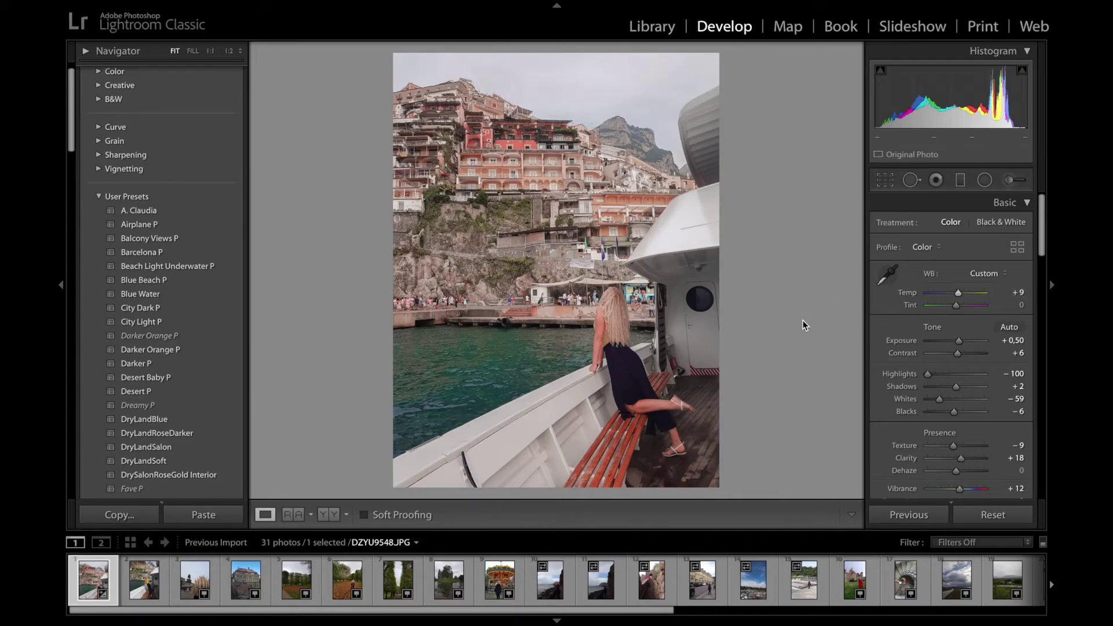
Step: Compare the original and edited versions of the photo side by side
{"action": "key", "text": "y"}
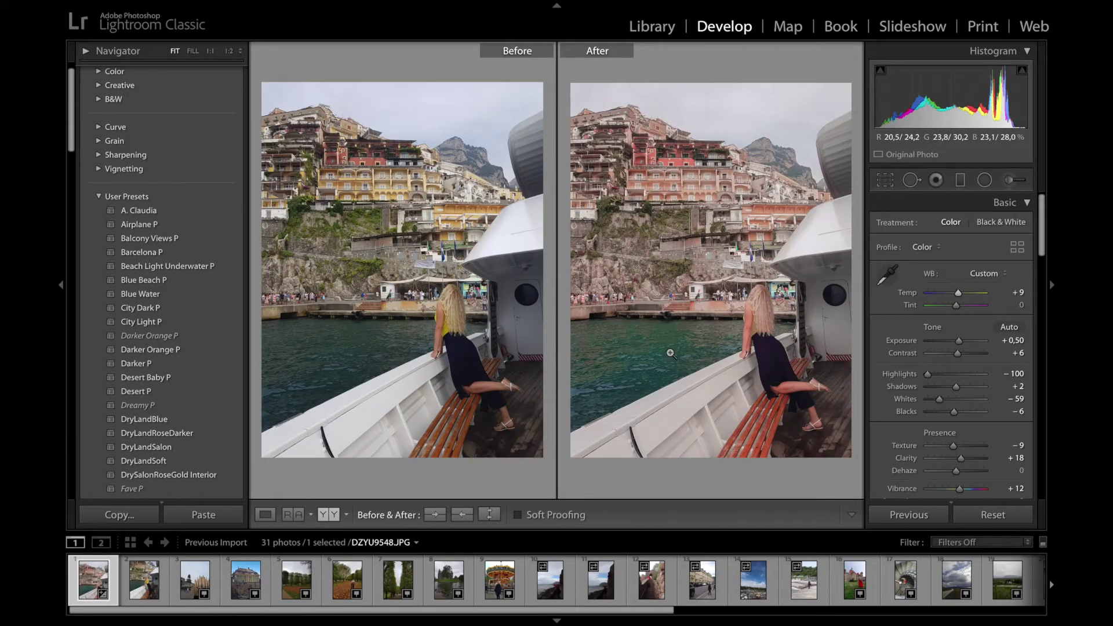
{"action": "left_click", "coordinate": [269, 8]}
{"action": "mouse_move", "coordinate": [313, 8]}
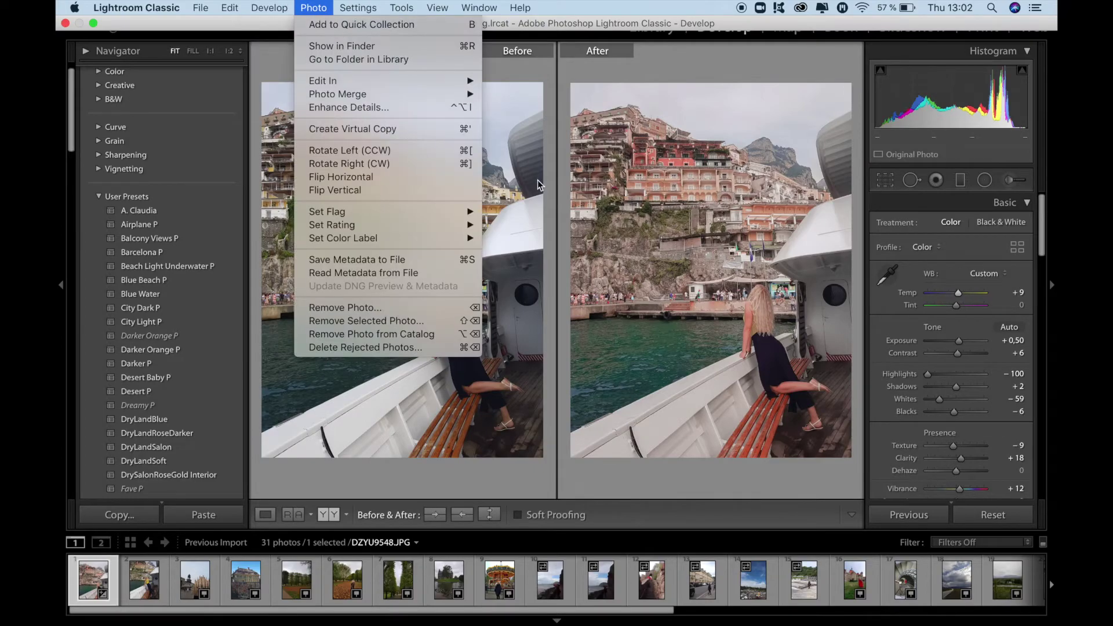
{"action": "left_click", "coordinate": [633, 213]}
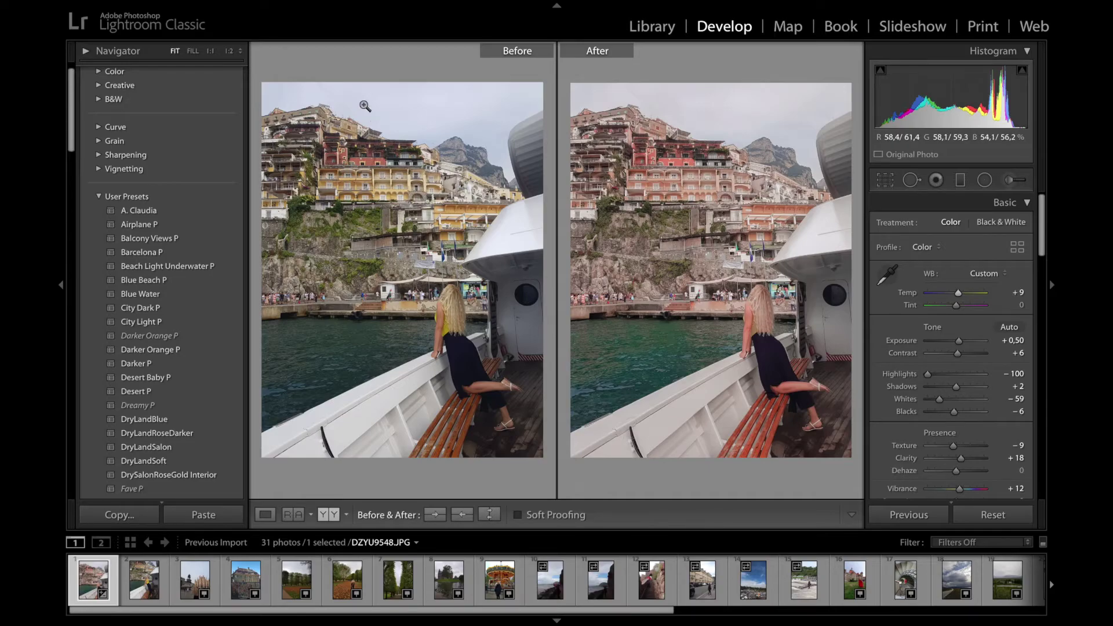
{"action": "mouse_move", "coordinate": [276, 5]}
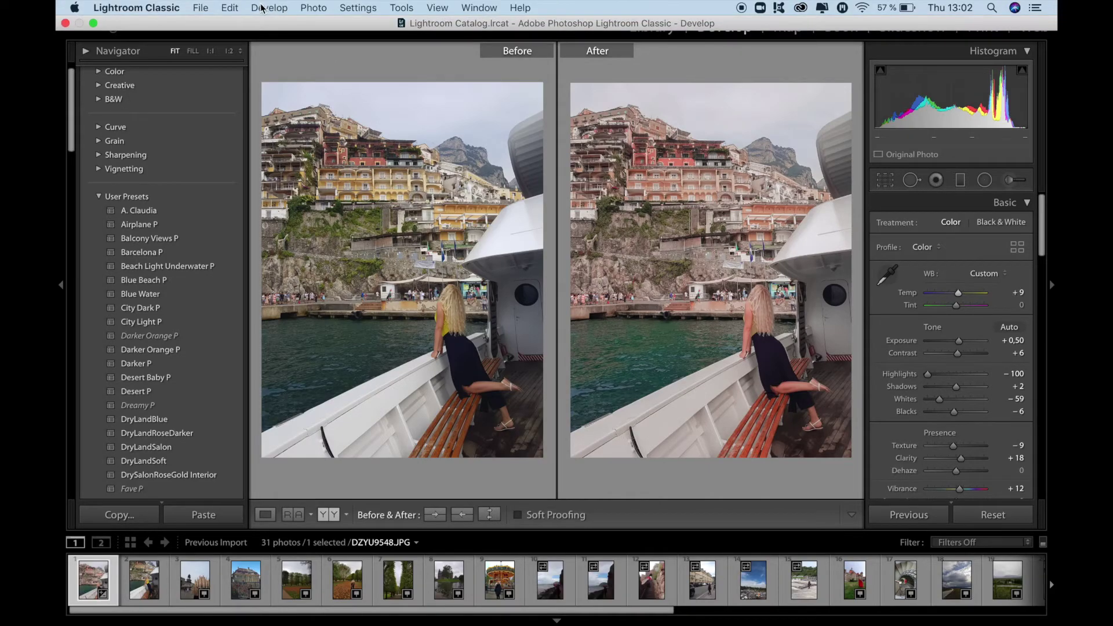
Step: Save the boat photo's edit as a develop preset named Autumn Rose in User Presets and apply it to the photo
{"action": "left_click", "coordinate": [261, 10]}
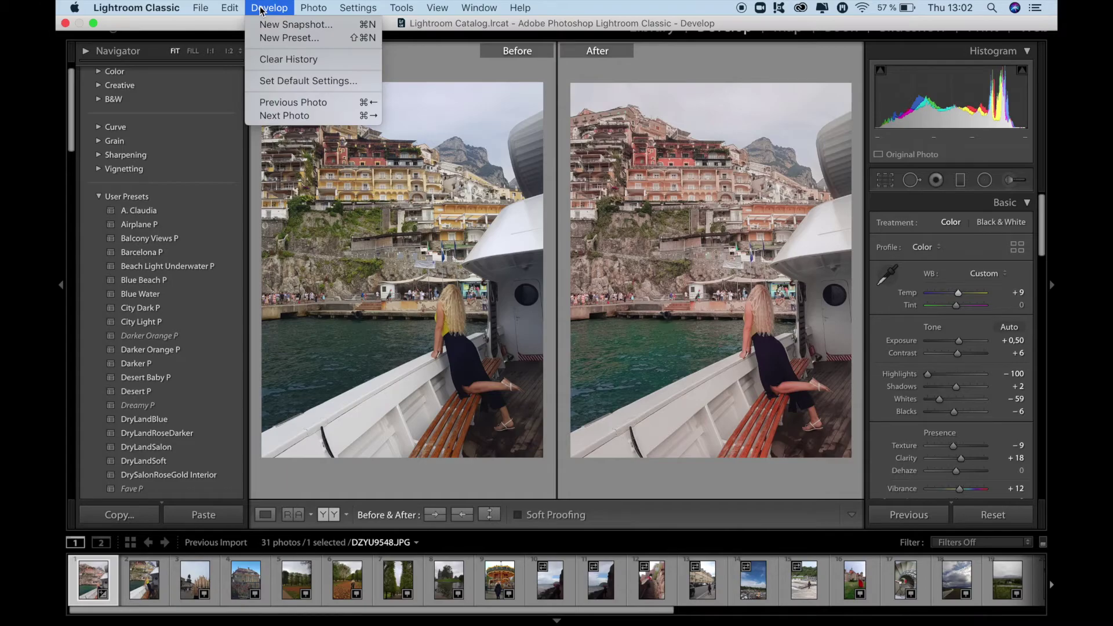
{"action": "left_click", "coordinate": [269, 39]}
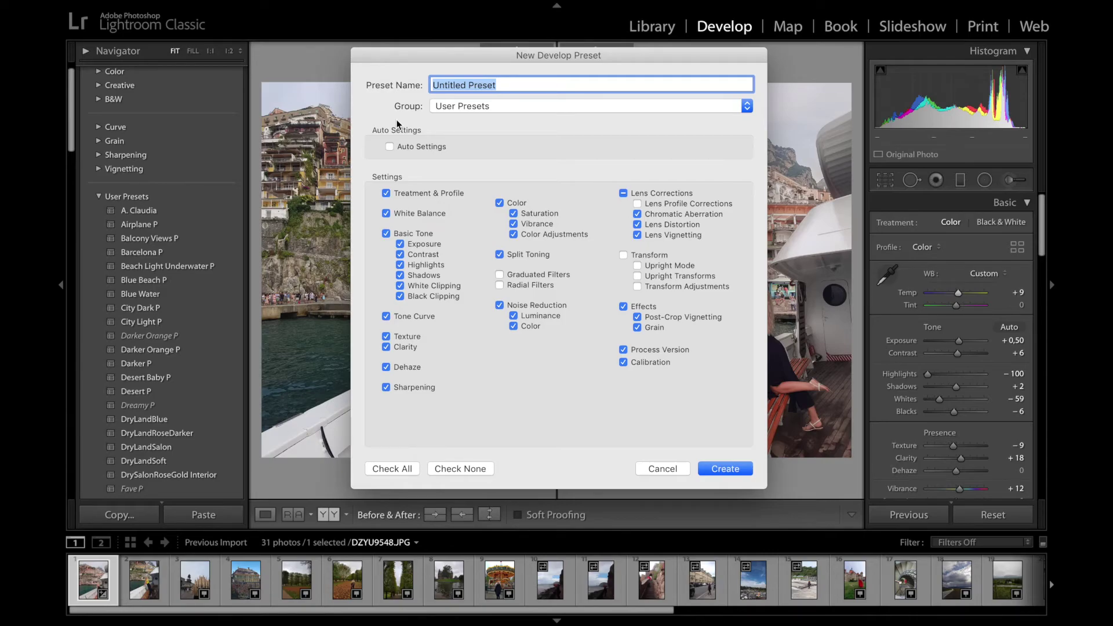
{"action": "key", "text": "shift"}
{"action": "type", "text": "Autumn Rose"}
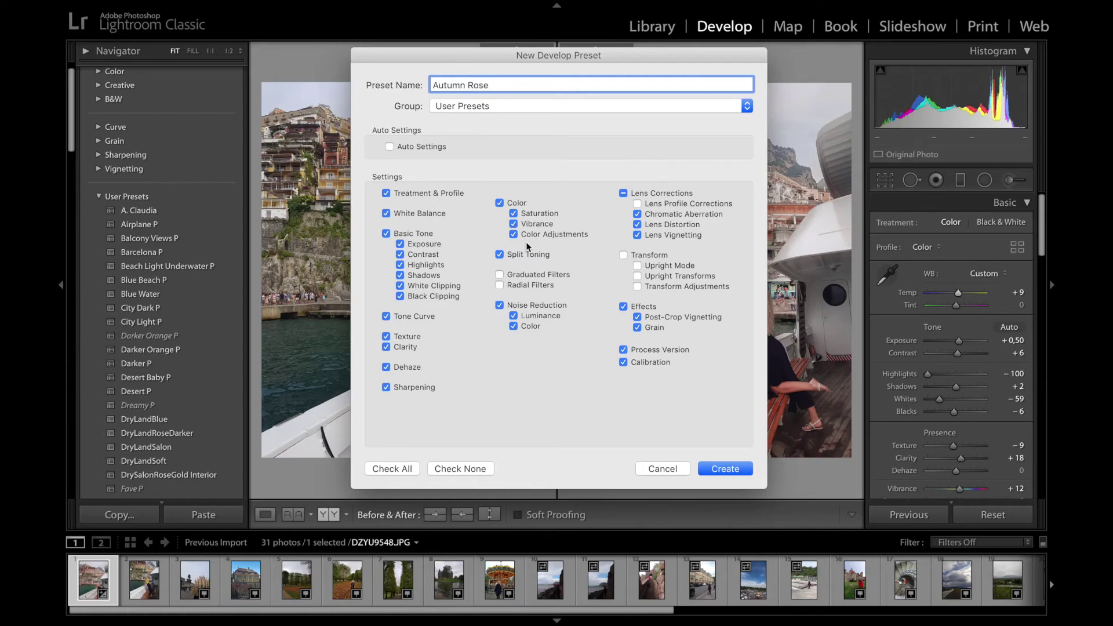
{"action": "left_click", "coordinate": [725, 469]}
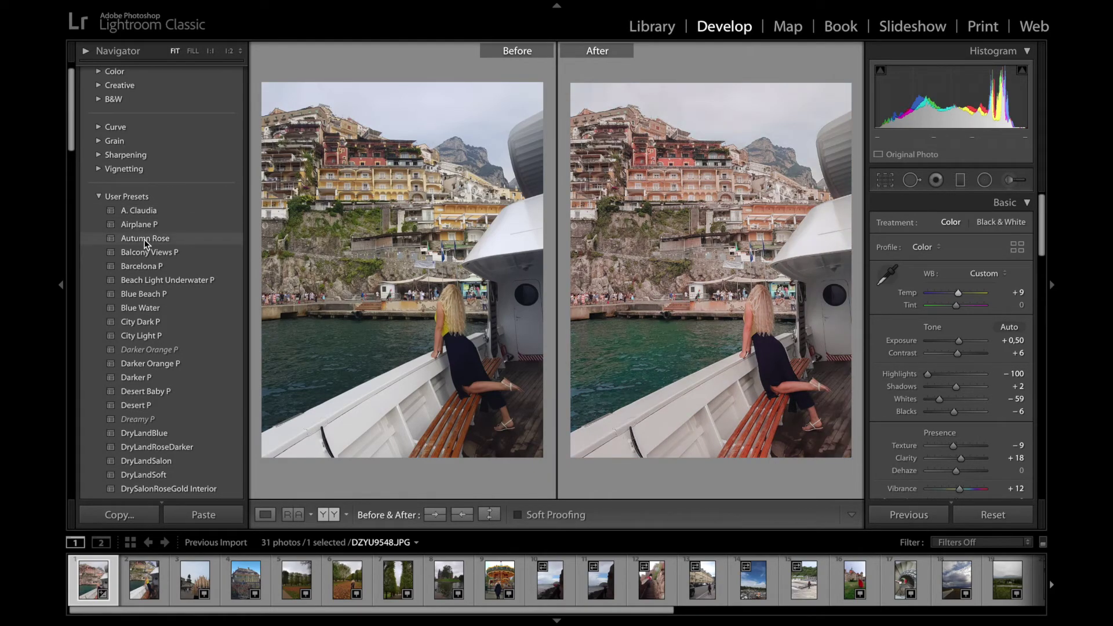
{"action": "left_click", "coordinate": [145, 241]}
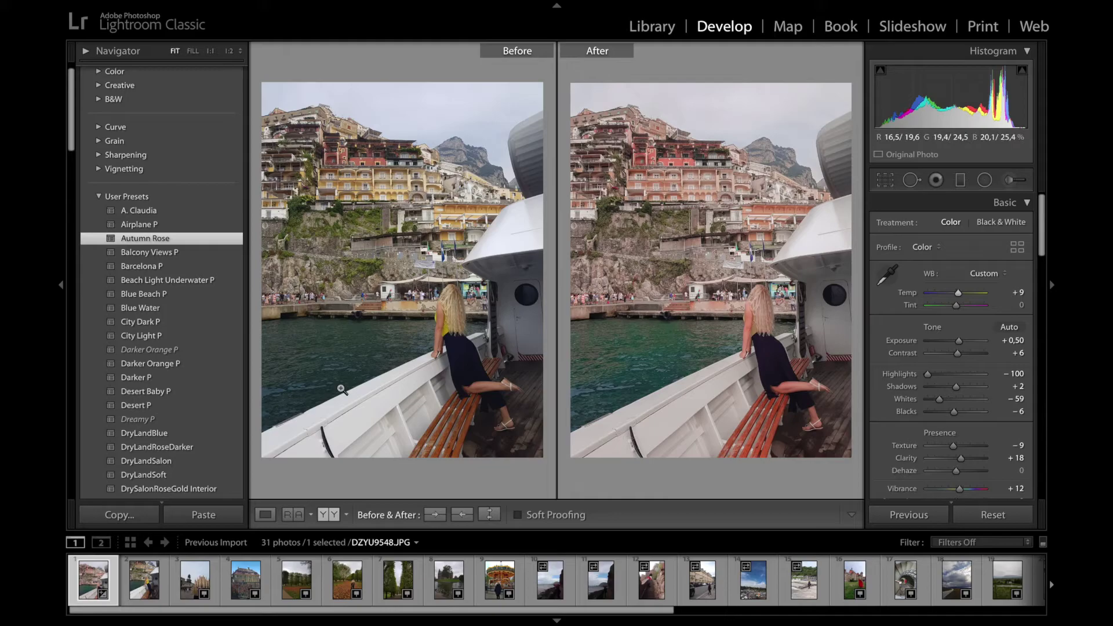
Step: Apply the Autumn Rose preset to the old building photo 20181014_135735.jpg and the cloudy landscape photo 20190719_111414.jpg
{"action": "left_click", "coordinate": [243, 578]}
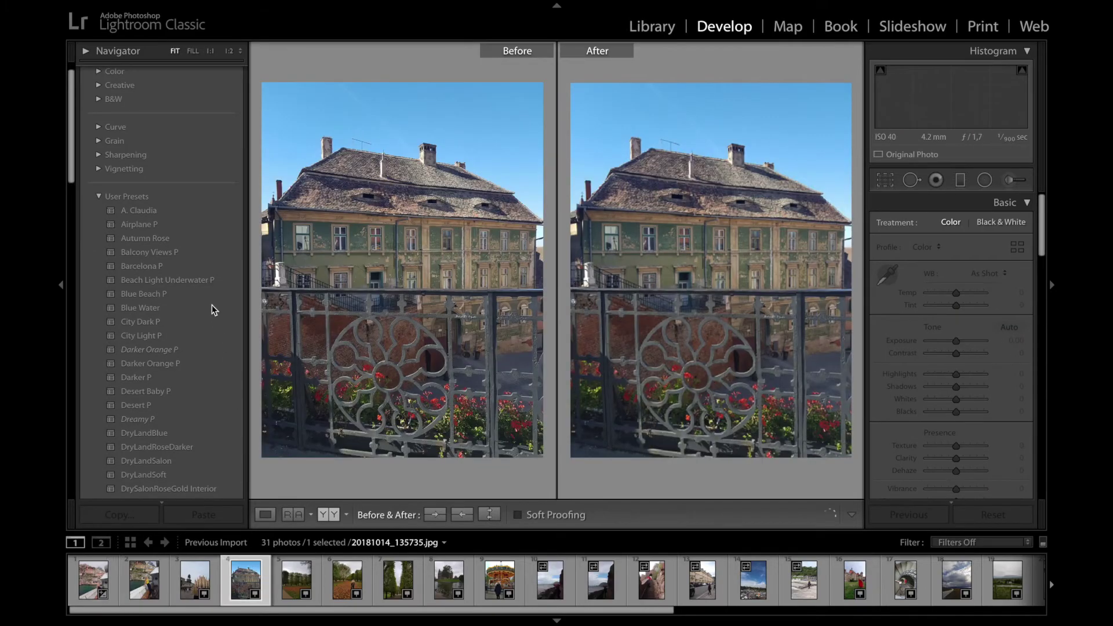
{"action": "left_click", "coordinate": [163, 240]}
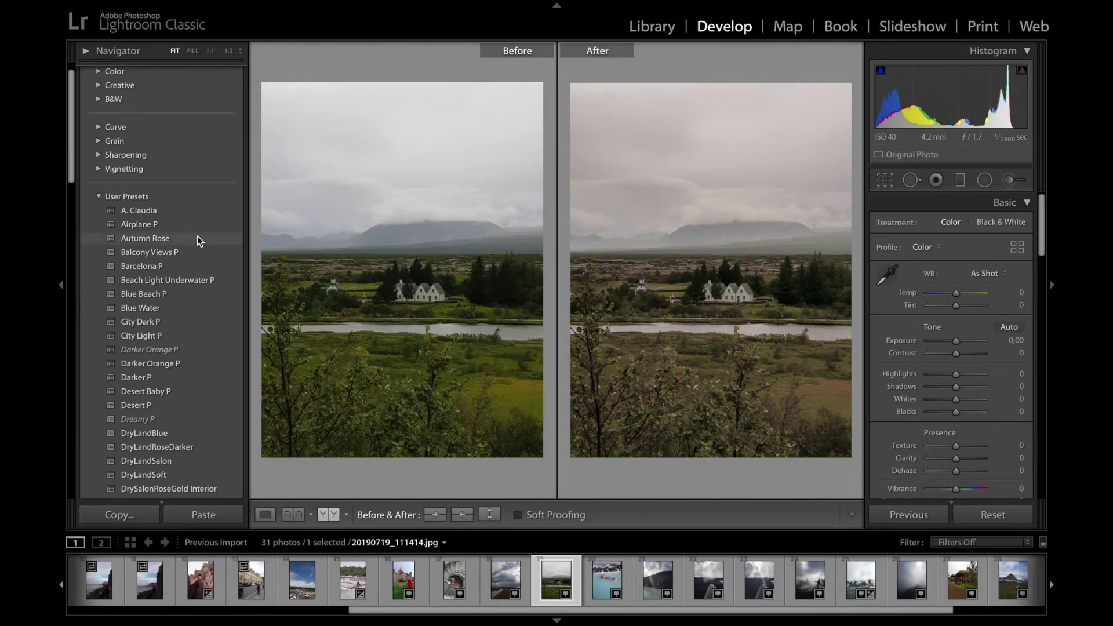
{"action": "left_click", "coordinate": [197, 238]}
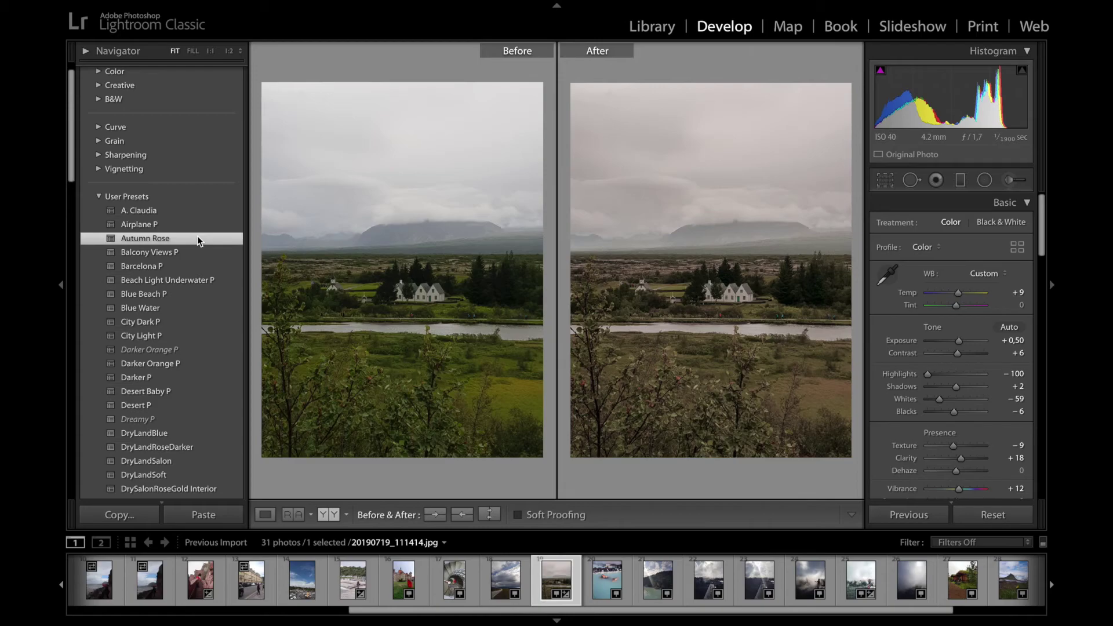